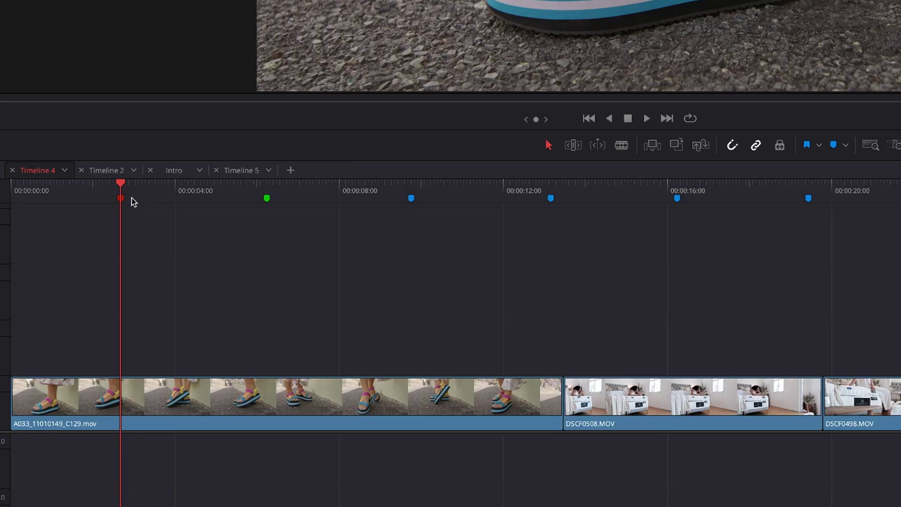
# Add a marker at the playhead and slide the C1624.MP4 clip earlier on the timeline
pyautogui.moveTo(267, 199)
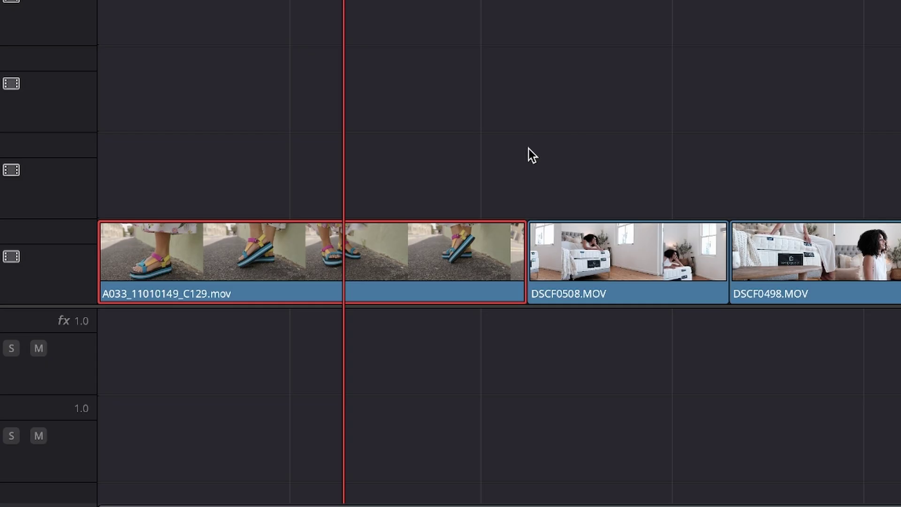
pyautogui.press('m')
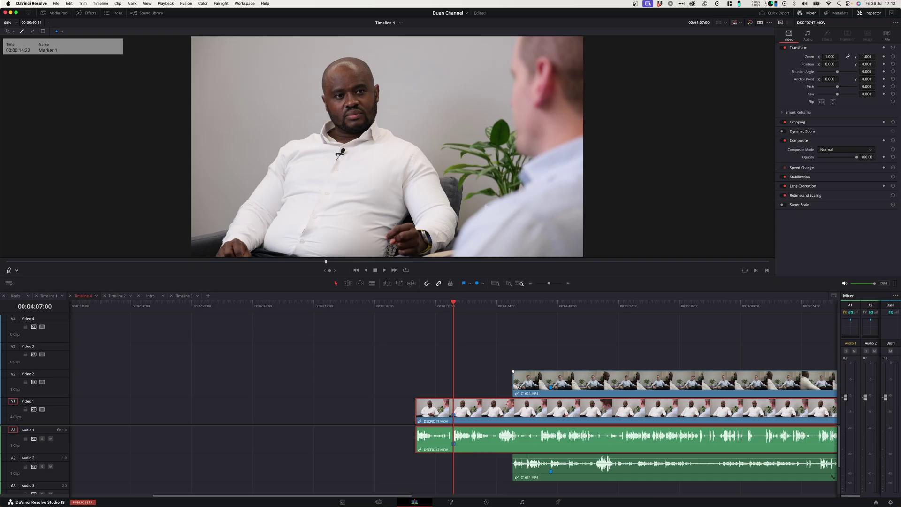
pyautogui.moveTo(551, 390)
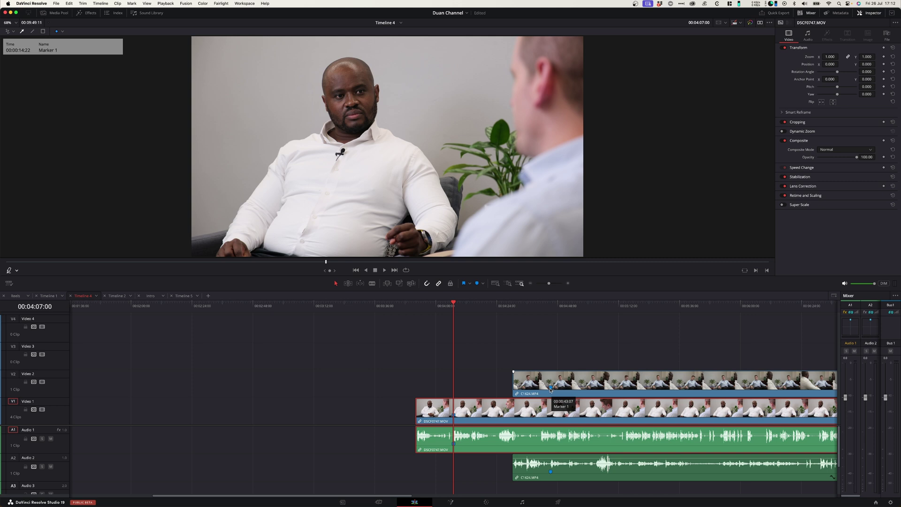
pyautogui.click(551, 389)
pyautogui.moveTo(563, 388); pyautogui.dragTo(489, 389)
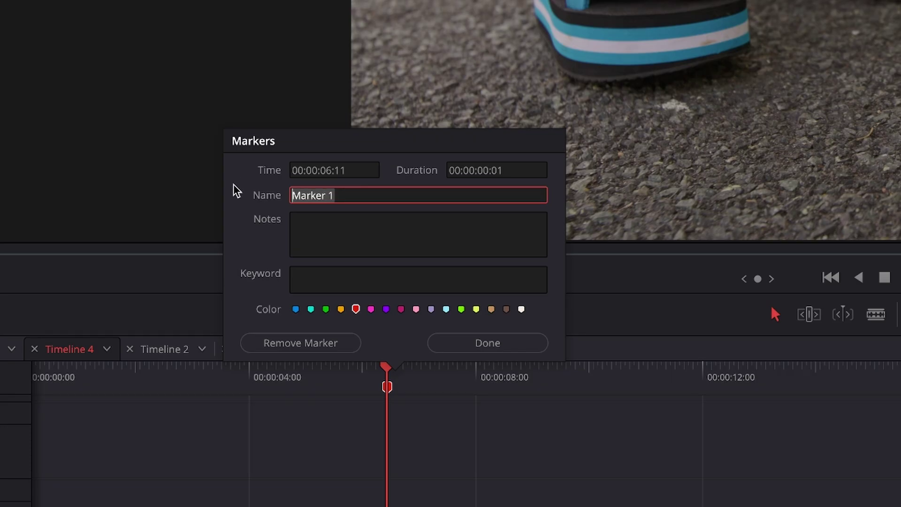
# Name the marker SFX with the note 'Add some footstep sounds' and stretch it to about 19 seconds
pyautogui.write('SFX')
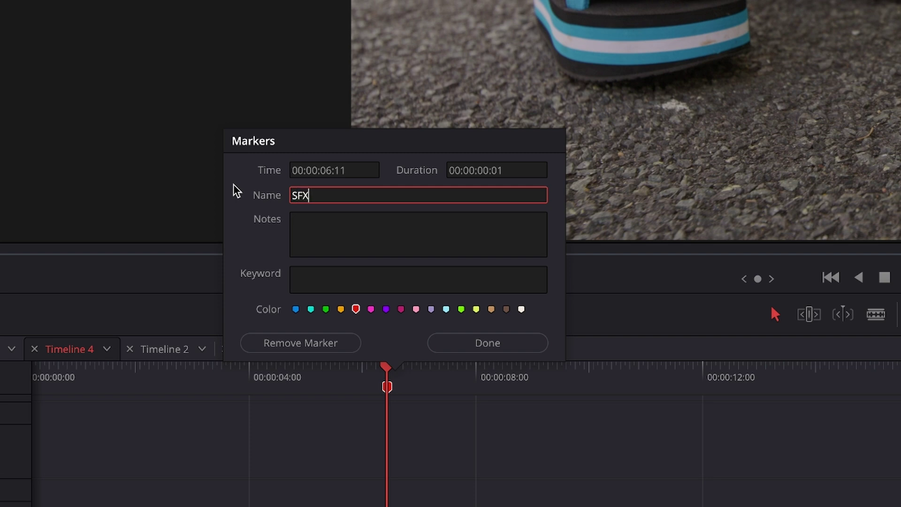
pyautogui.press('Tab')
pyautogui.write('Add some fo')
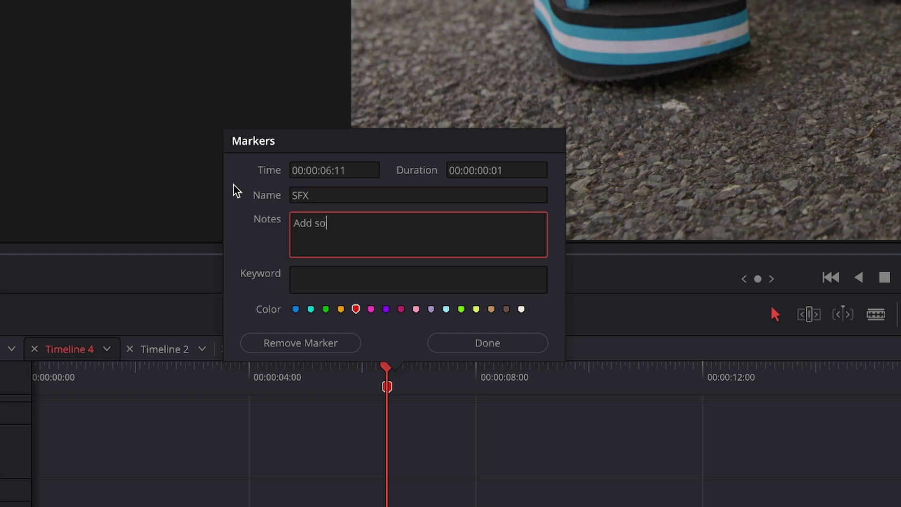
pyautogui.write('otstep sounds')
pyautogui.press('Return')
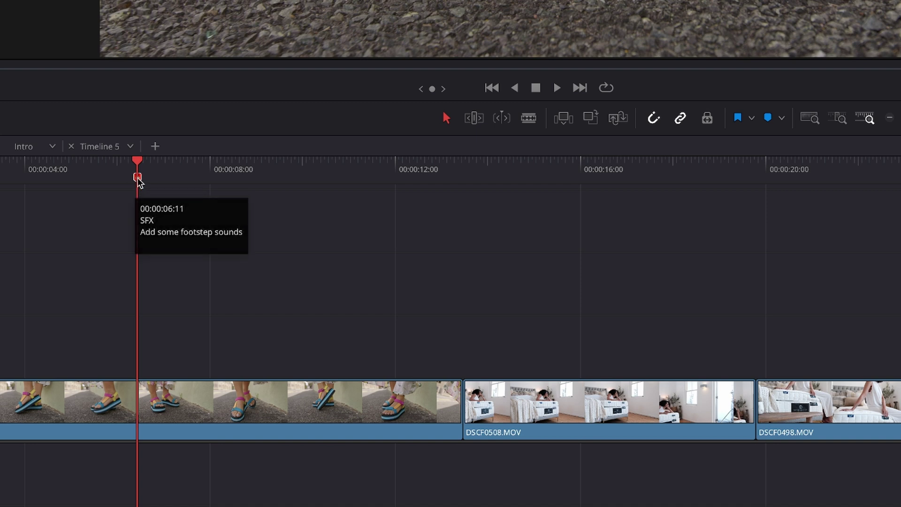
pyautogui.moveTo(139, 179); pyautogui.dragTo(740, 189)
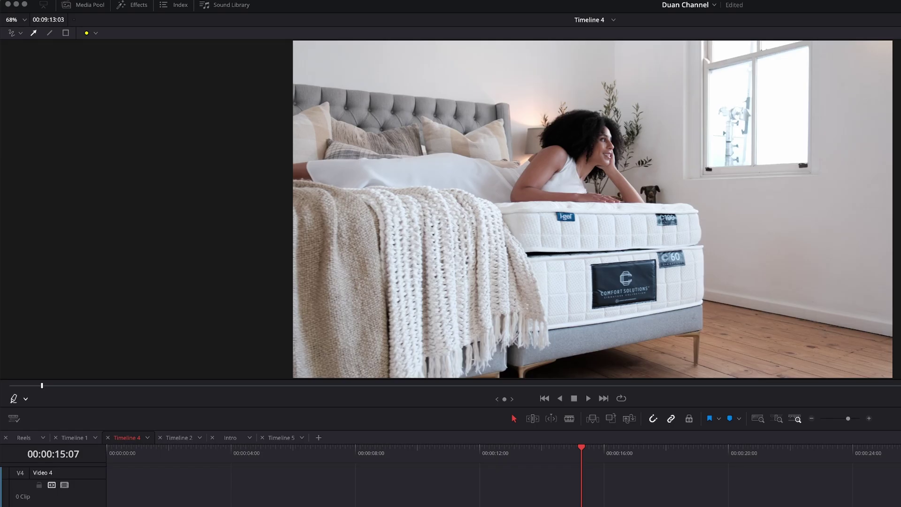
# Draw yellow circles around the mattress label and the light stand, with an arrow pointing at the label
pyautogui.click(12, 32)
pyautogui.moveTo(607, 223)
pyautogui.mouseDown()
pyautogui.moveTo(576, 317)
pyautogui.moveTo(704, 260)
pyautogui.moveTo(602, 224)
pyautogui.mouseUp()
pyautogui.moveTo(790, 197); pyautogui.dragTo(706, 251)
pyautogui.moveTo(730, 216)
pyautogui.mouseDown()
pyautogui.moveTo(707, 243)
pyautogui.moveTo(766, 264)
pyautogui.mouseUp()
pyautogui.moveTo(746, 88)
pyautogui.mouseDown()
pyautogui.moveTo(694, 133)
pyautogui.moveTo(738, 180)
pyautogui.moveTo(777, 139)
pyautogui.moveTo(731, 88)
pyautogui.mouseUp()
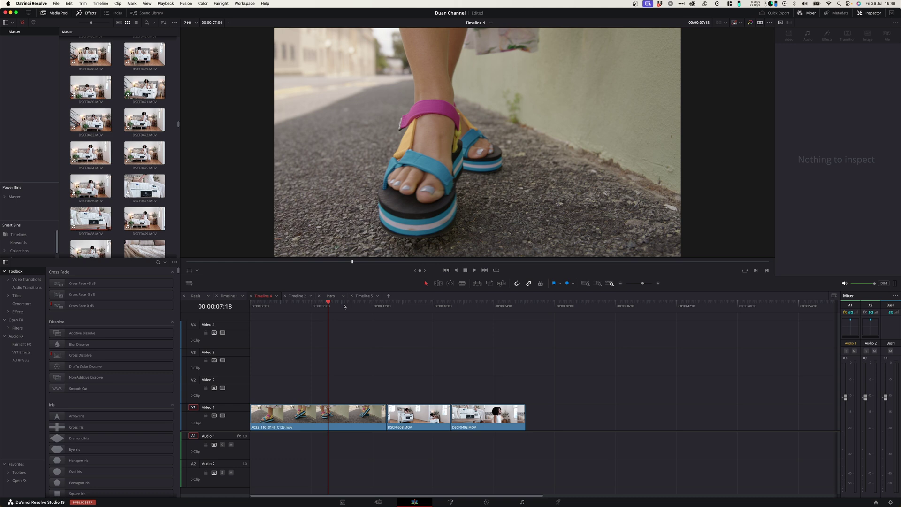
# Add blue markers at 00:00:07:18 on the first sandal clip and on the Timeline 4 ruler
pyautogui.click(374, 413)
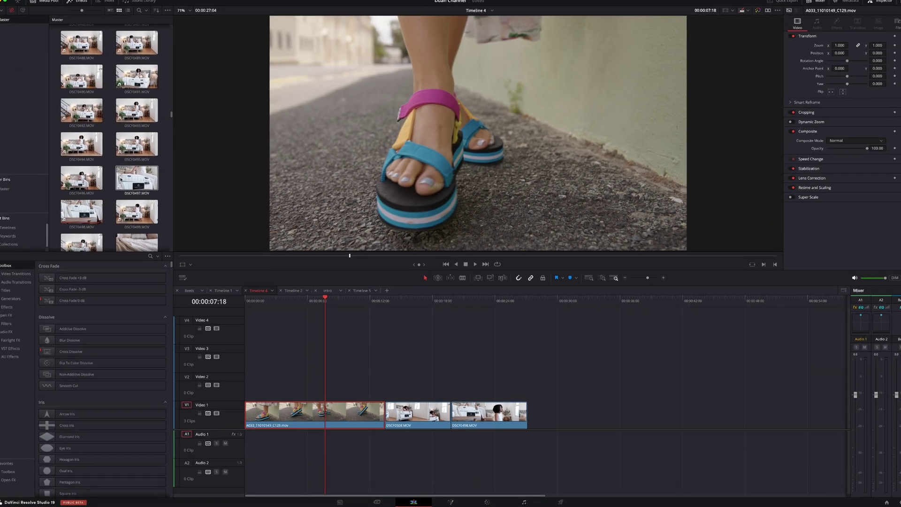
pyautogui.click(136, 194)
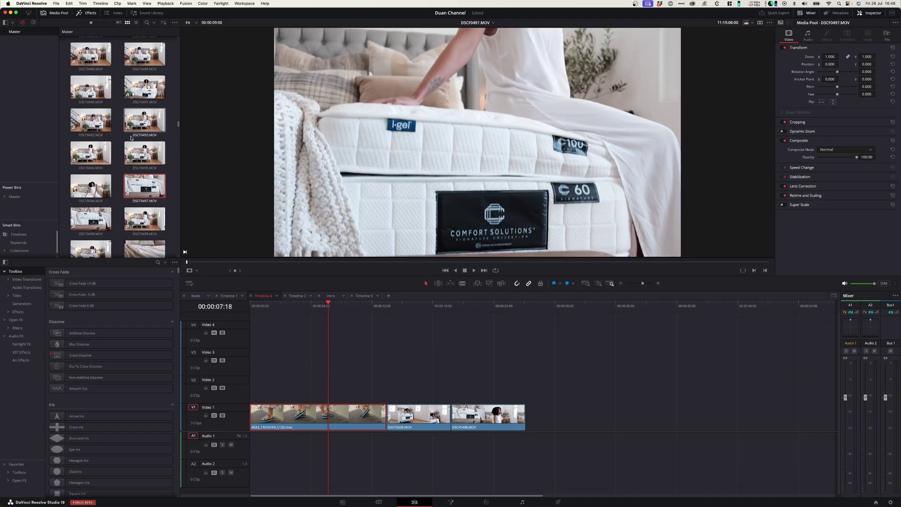
pyautogui.click(346, 421)
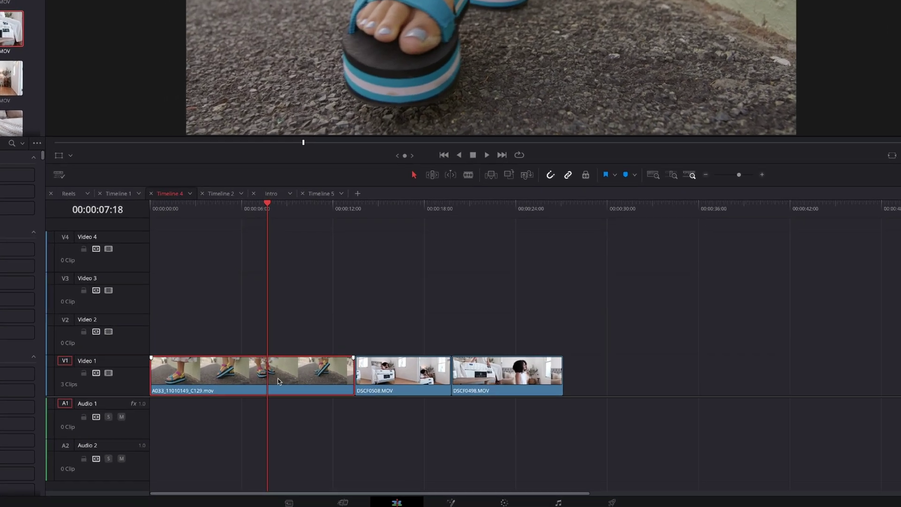
pyautogui.click(626, 175)
pyautogui.click(569, 300)
pyautogui.press('m')
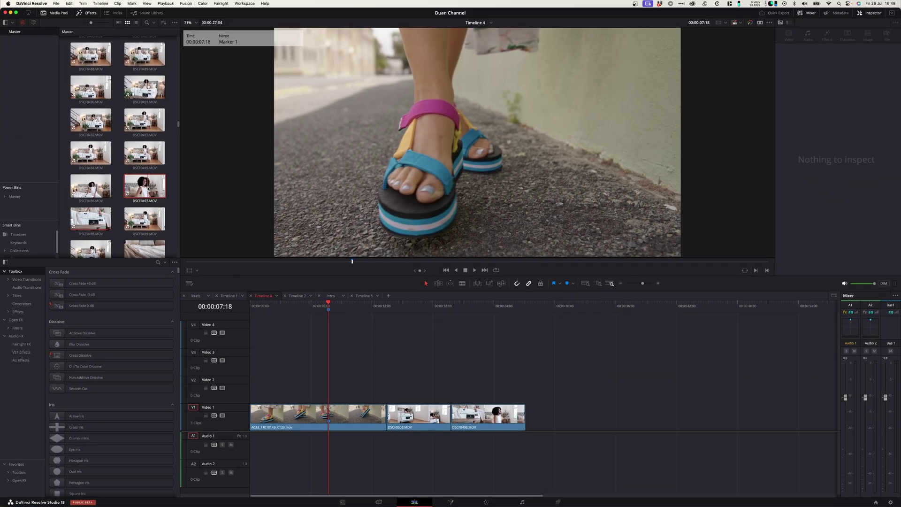
# Preview DSCF0497.MOV in the source viewer, scrubbing through the mattress clip
pyautogui.doubleClick(147, 190)
pyautogui.moveTo(257, 262)
pyautogui.mouseDown()
pyautogui.moveTo(362, 261)
pyautogui.moveTo(272, 262)
pyautogui.mouseUp()
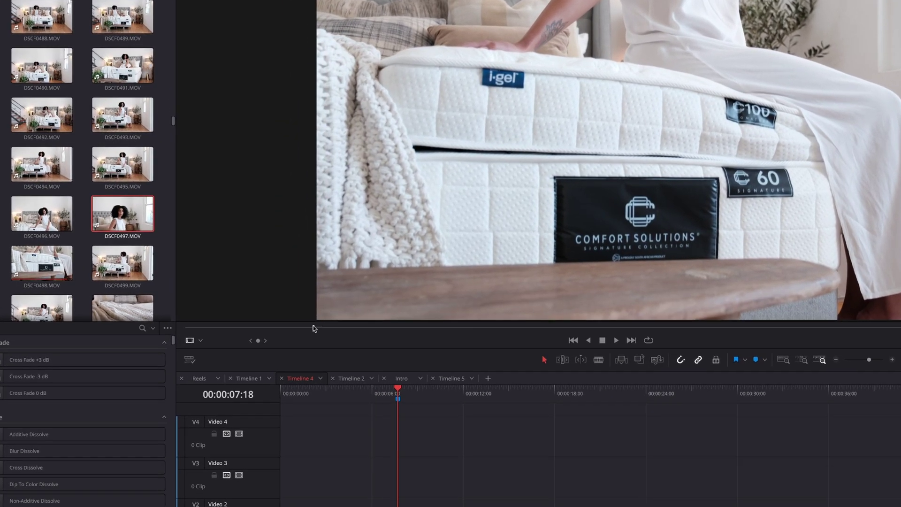
pyautogui.moveTo(315, 328); pyautogui.dragTo(349, 331)
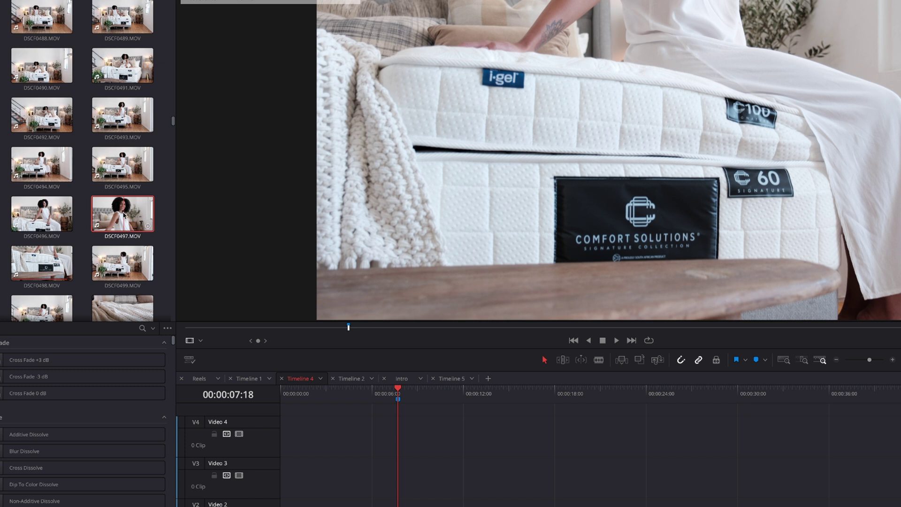
# Add DSCF0497.MOV to the end of the timeline and trim its start to about 00:00:33
pyautogui.moveTo(125, 216); pyautogui.dragTo(587, 428)
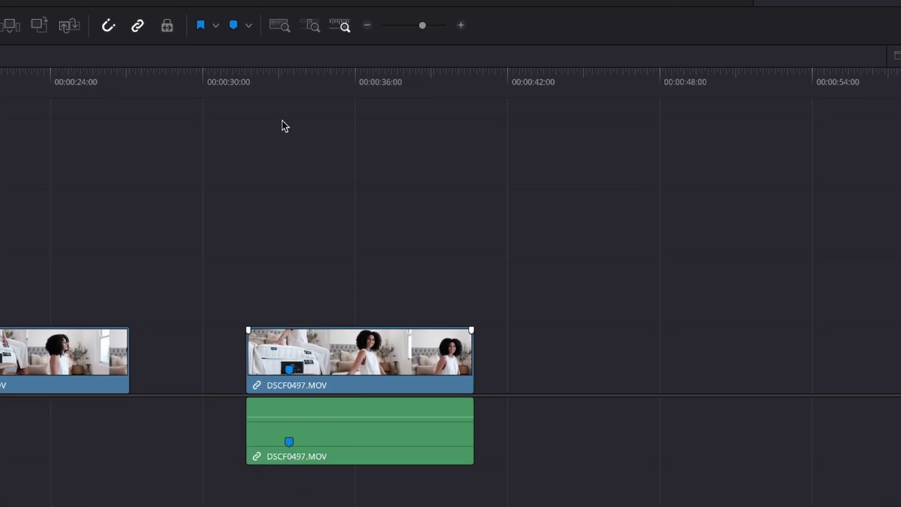
pyautogui.click(287, 75)
pyautogui.moveTo(248, 366); pyautogui.dragTo(287, 366)
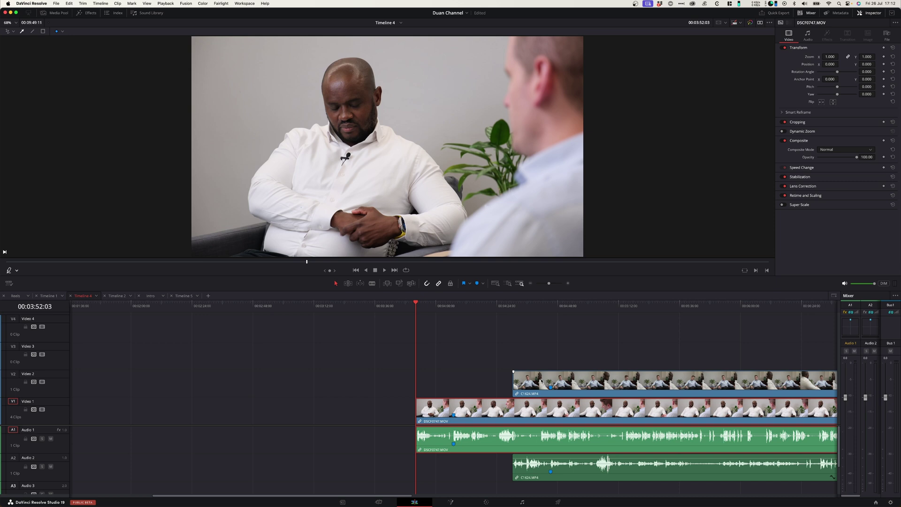
# Auto-align both camera angles' video and audio clips and play back to check the sync
pyautogui.moveTo(557, 351); pyautogui.dragTo(522, 409)
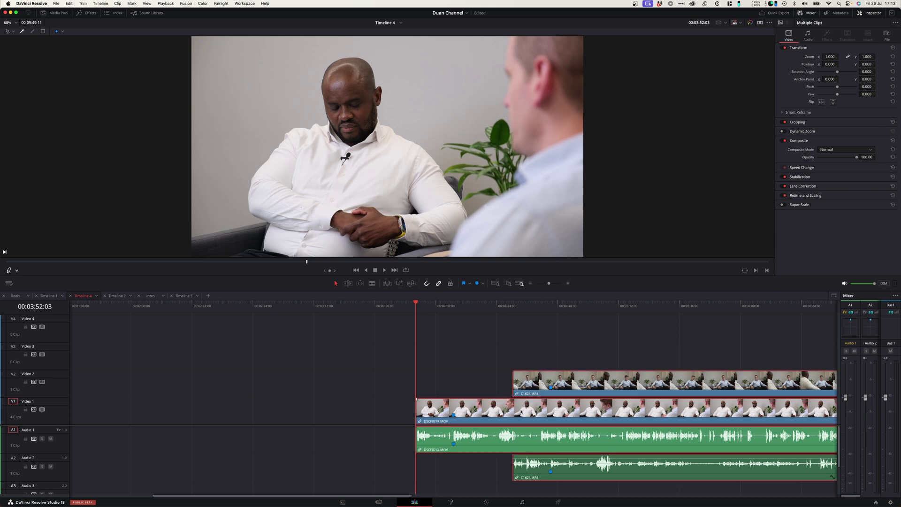
pyautogui.rightClick(522, 410)
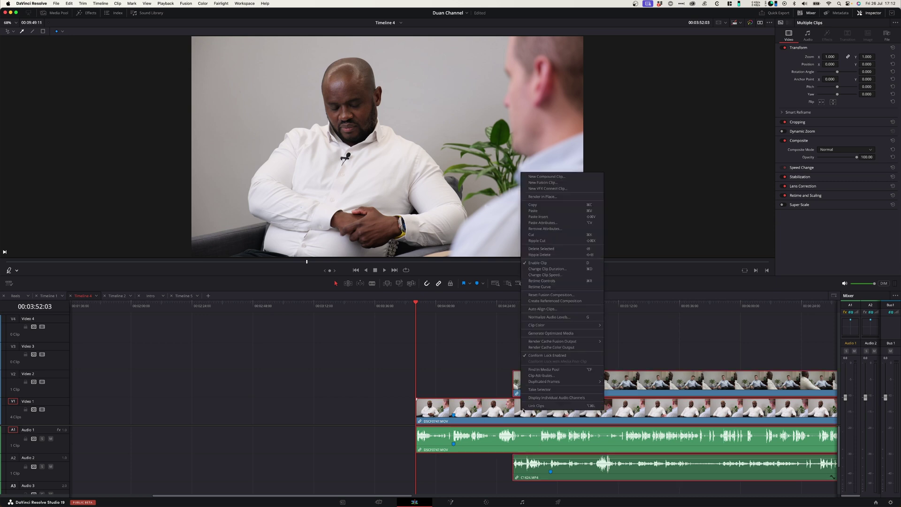
pyautogui.click(553, 309)
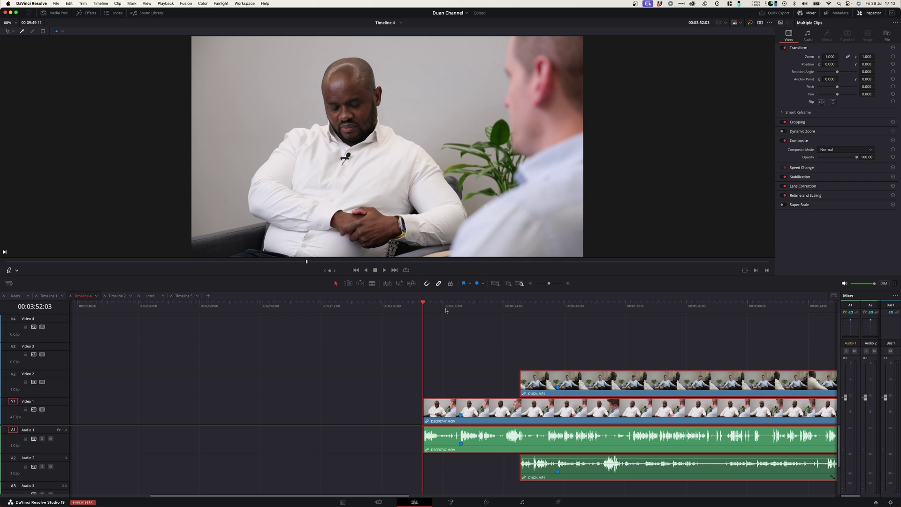
pyautogui.click(453, 441)
pyautogui.press('space')
# Move C1624.MP4 on Video 2 to start alongside DSCF0747.MOV on Video 1
pyautogui.press('super+equal')
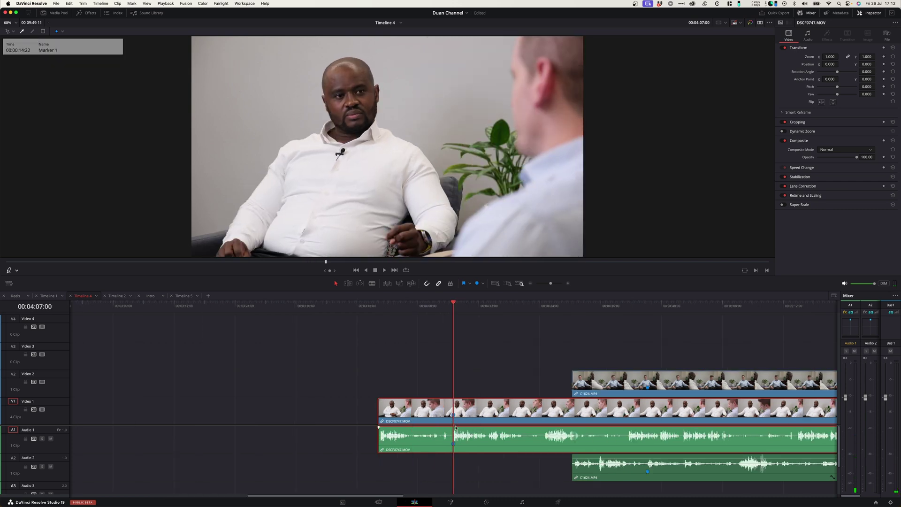
pyautogui.press('super+minus')
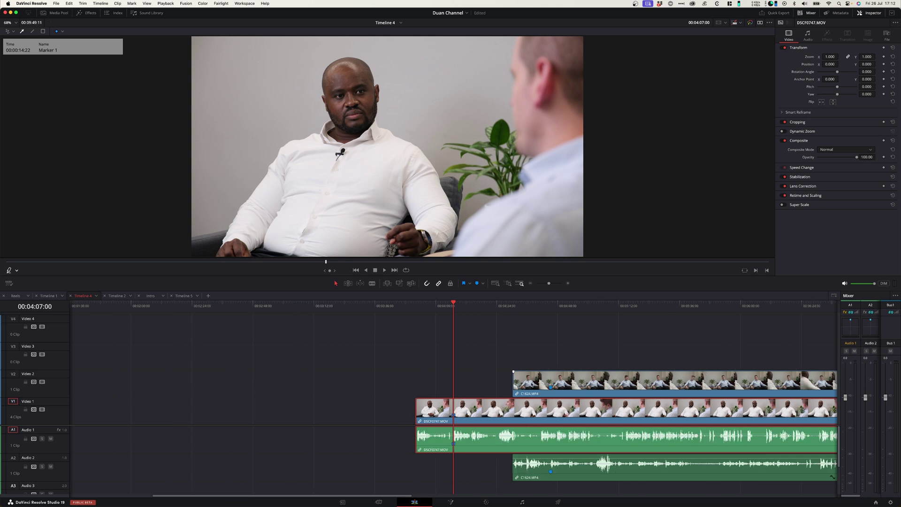
pyautogui.click(552, 389)
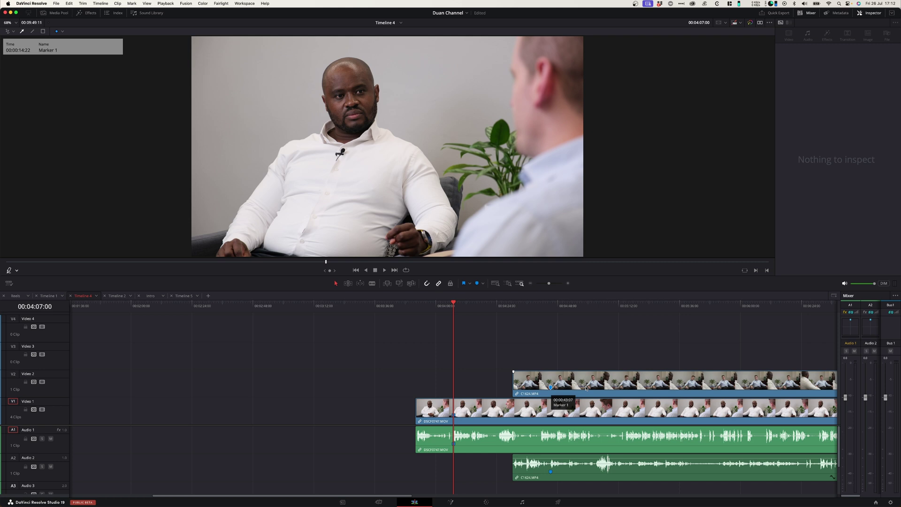
pyautogui.moveTo(586, 387); pyautogui.dragTo(489, 388)
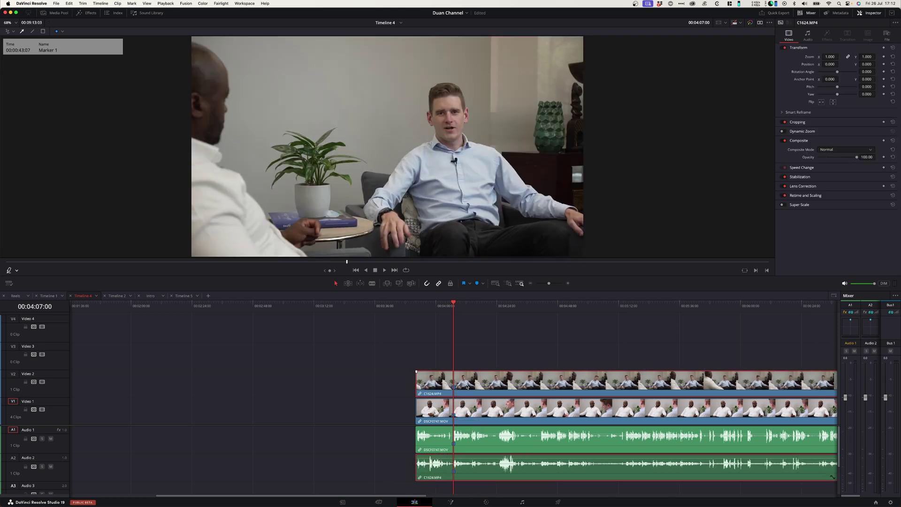
pyautogui.press('super+equal')
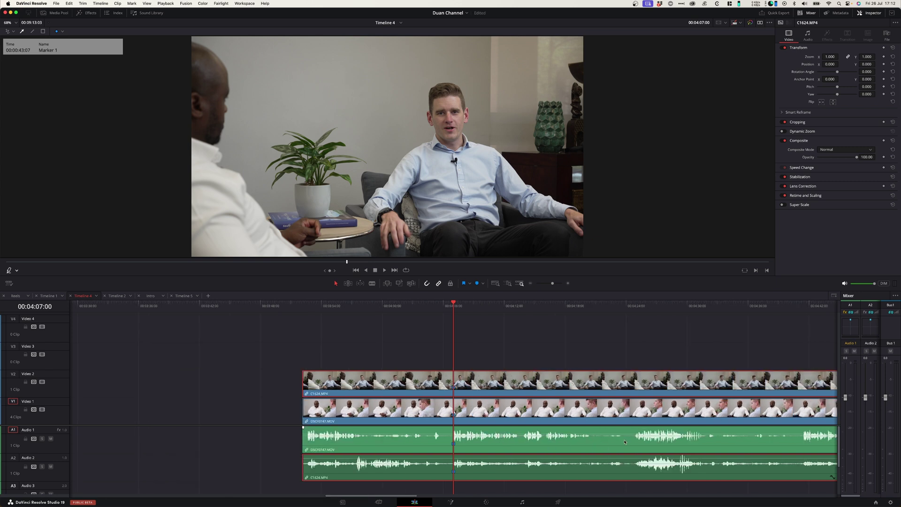
pyautogui.click(660, 311)
pyautogui.press('super+equal')
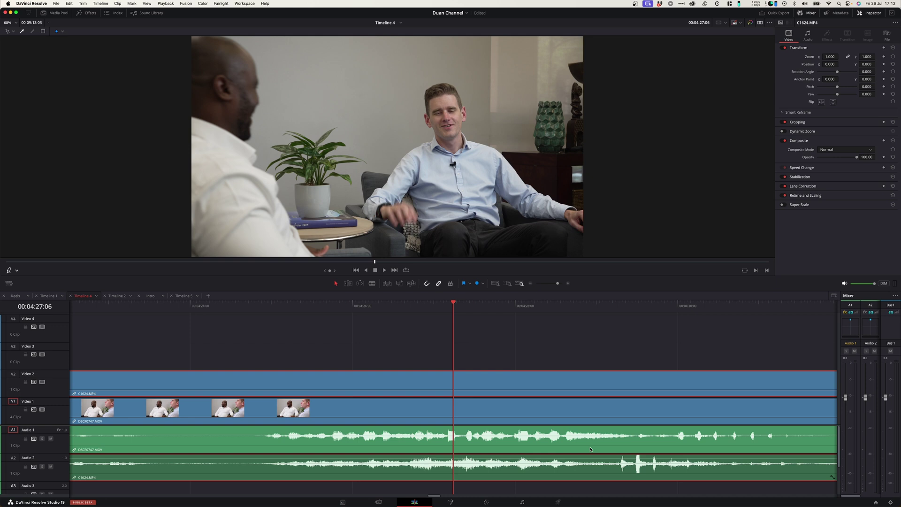
pyautogui.press('super+minus')
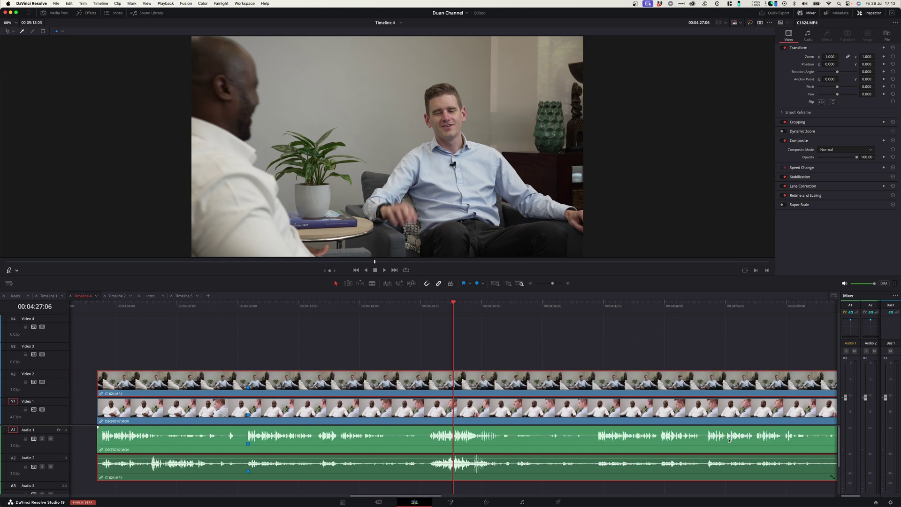
pyautogui.press('super+minus')
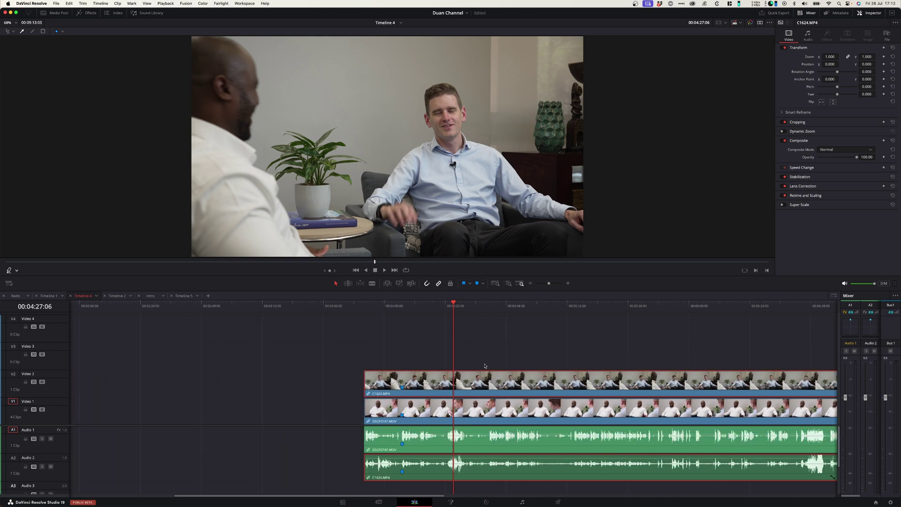
# Drop markers during playback and at 00:00:13:04, 00:00:16:06 and 00:00:19:11
pyautogui.rightClick(462, 389)
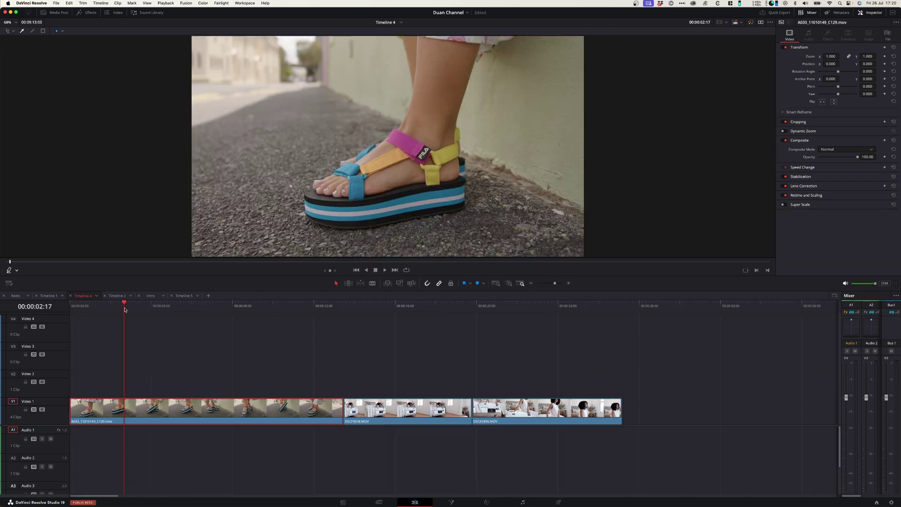
pyautogui.press('space')
pyautogui.press('space')
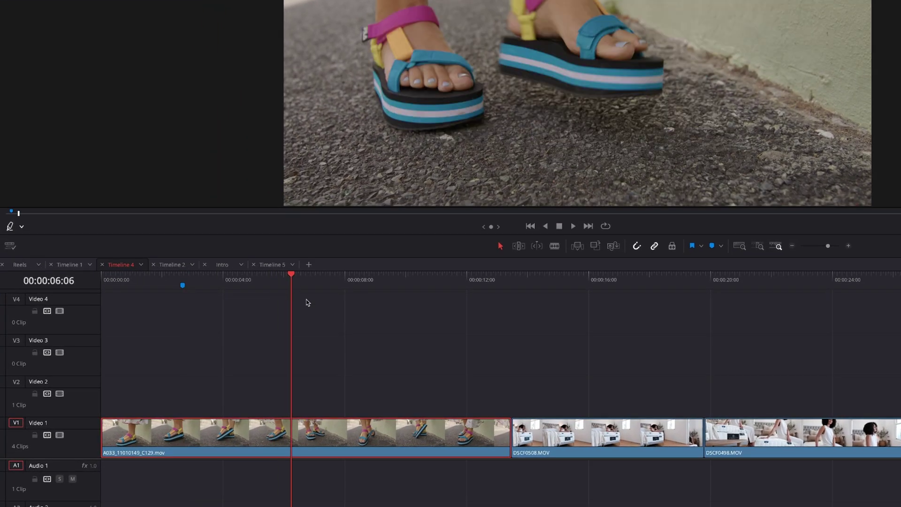
pyautogui.press('m')
pyautogui.press('space')
pyautogui.press('space')
pyautogui.press('m')
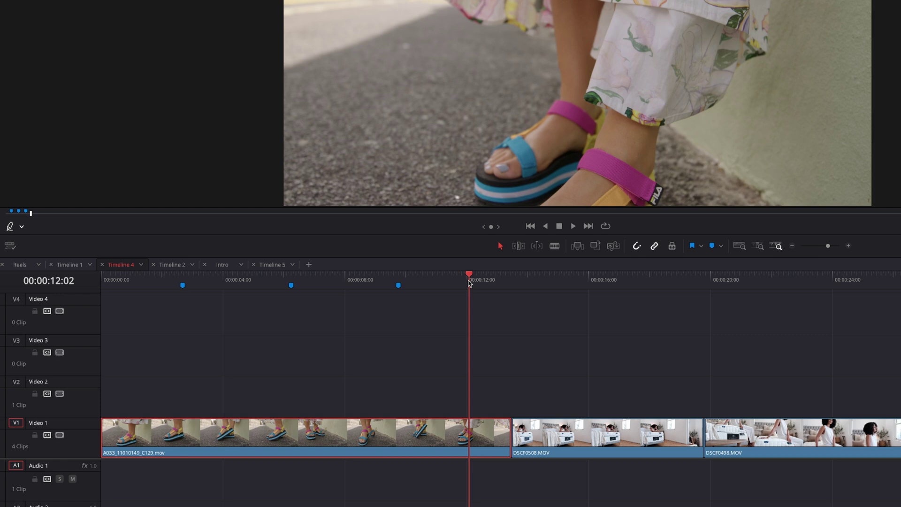
pyautogui.click(500, 277)
pyautogui.press('m')
pyautogui.click(596, 277)
pyautogui.press('m')
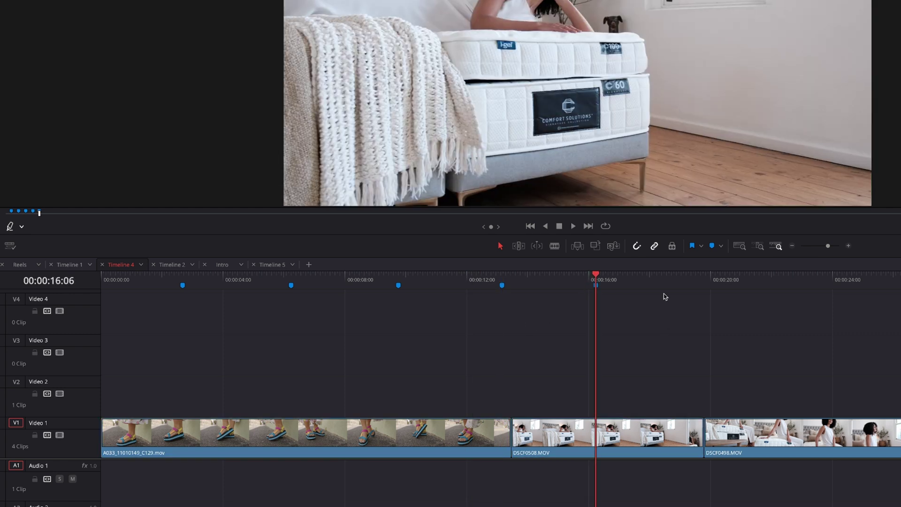
pyautogui.click(693, 277)
pyautogui.press('m')
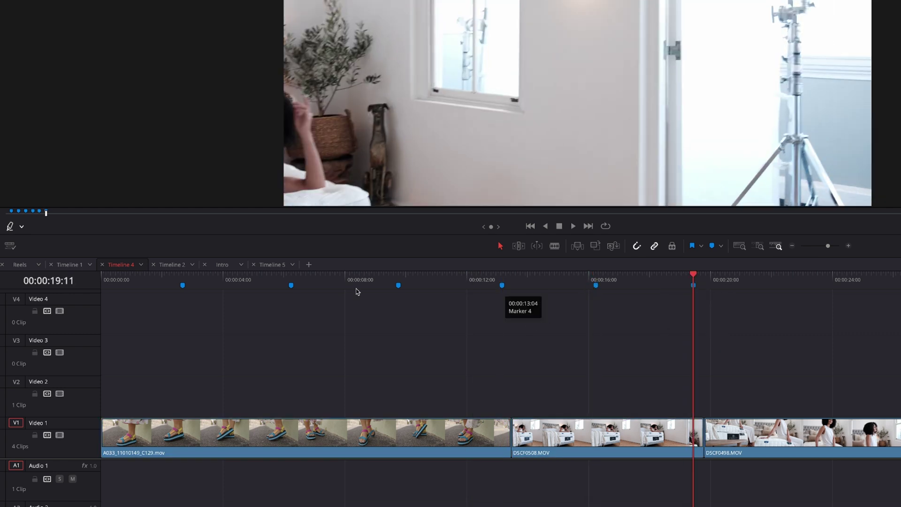
# Rename the first marker at 00:00:02:17 to SFX and colour it red
pyautogui.click(182, 280)
pyautogui.doubleClick(183, 285)
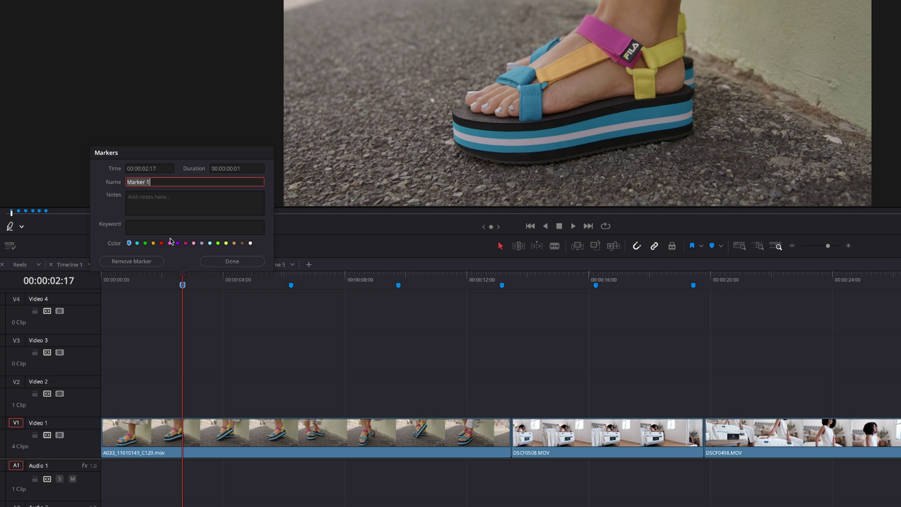
pyautogui.write('SFX')
pyautogui.click(161, 243)
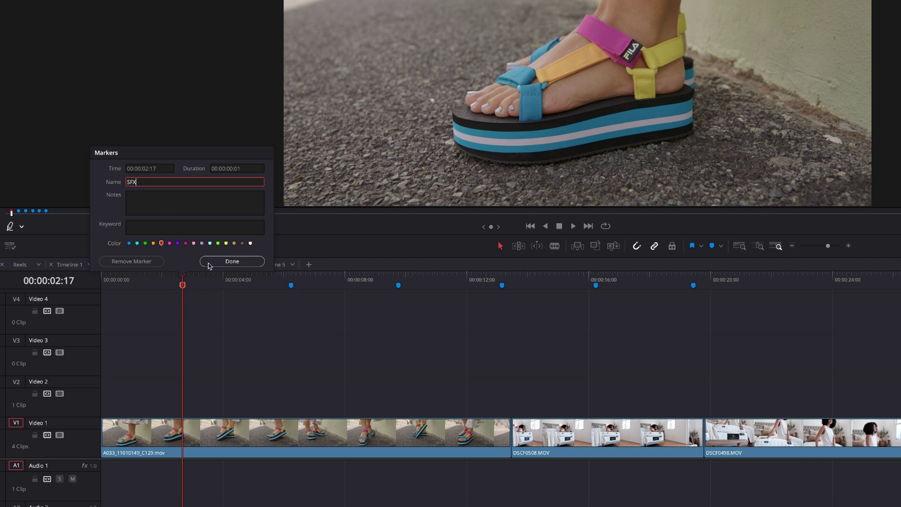
pyautogui.click(249, 262)
# Colour the second marker at 00:00:06:06 green
pyautogui.doubleClick(291, 286)
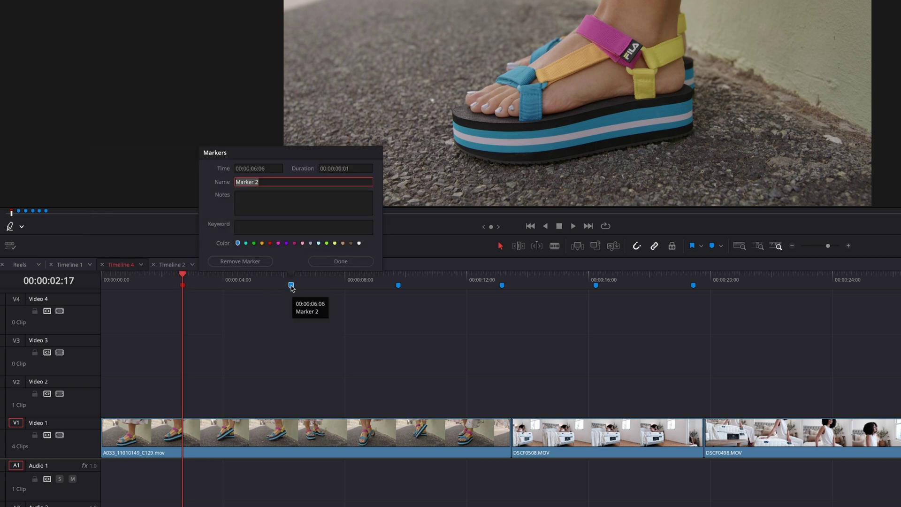
pyautogui.click(254, 243)
pyautogui.click(340, 261)
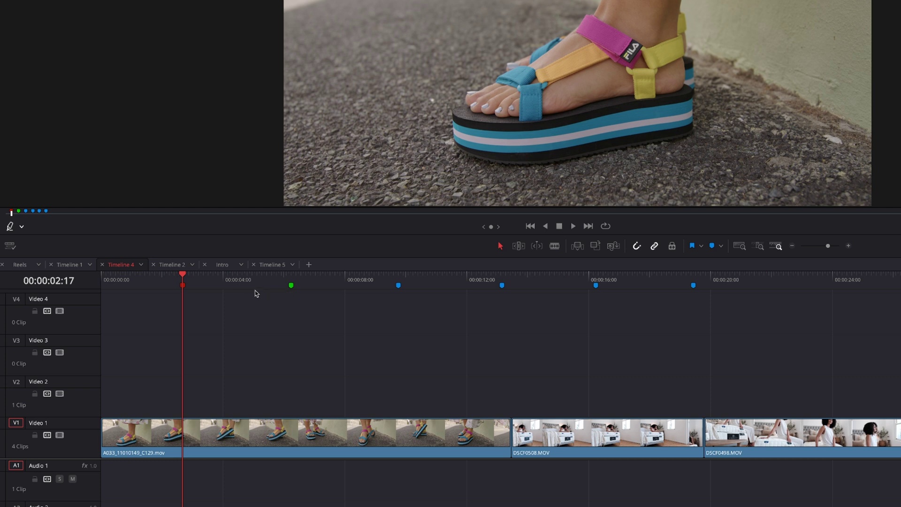
# Extend the SFX marker at 00:00:02:17 into a duration range and check it at closer zoom
pyautogui.moveTo(291, 287)
pyautogui.moveTo(183, 287)
pyautogui.moveTo(183, 285)
pyautogui.mouseDown()
pyautogui.moveTo(479, 293)
pyautogui.moveTo(698, 312)
pyautogui.moveTo(559, 295)
pyautogui.mouseUp()
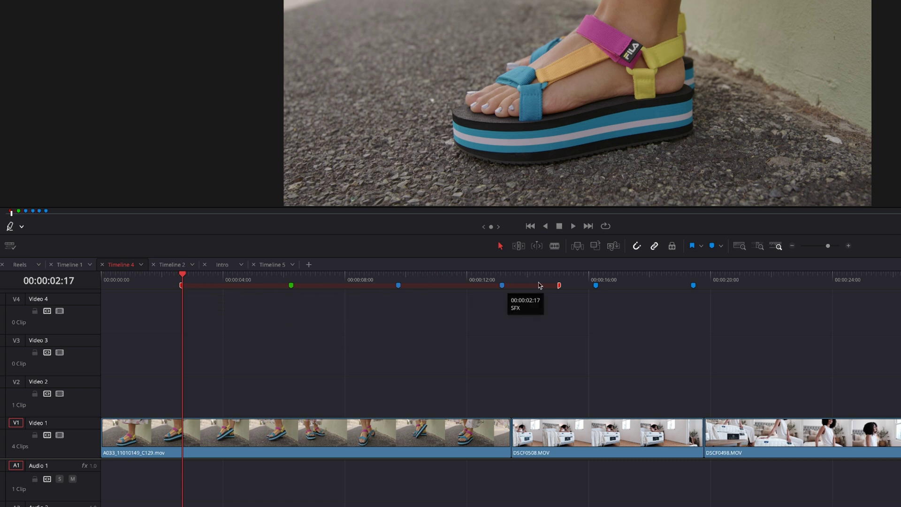
pyautogui.scroll(-4, 560, 293)
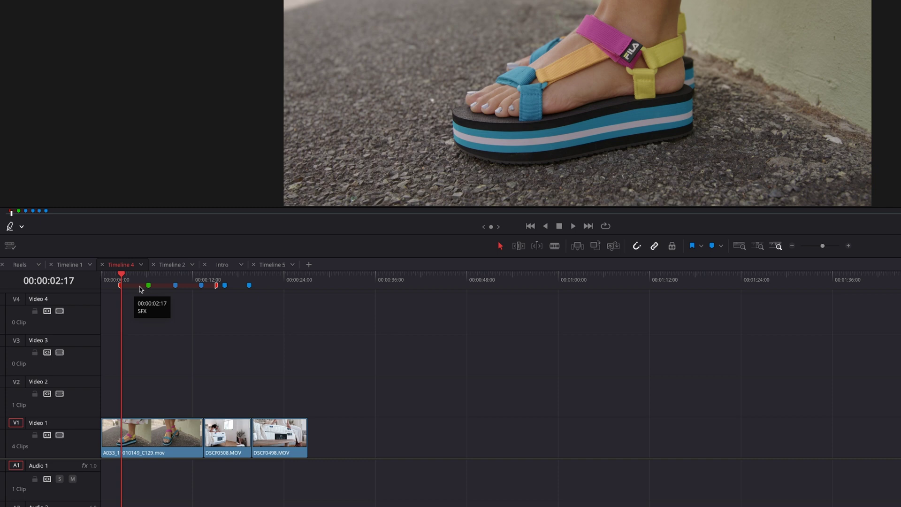
pyautogui.scroll(5, 237, 288)
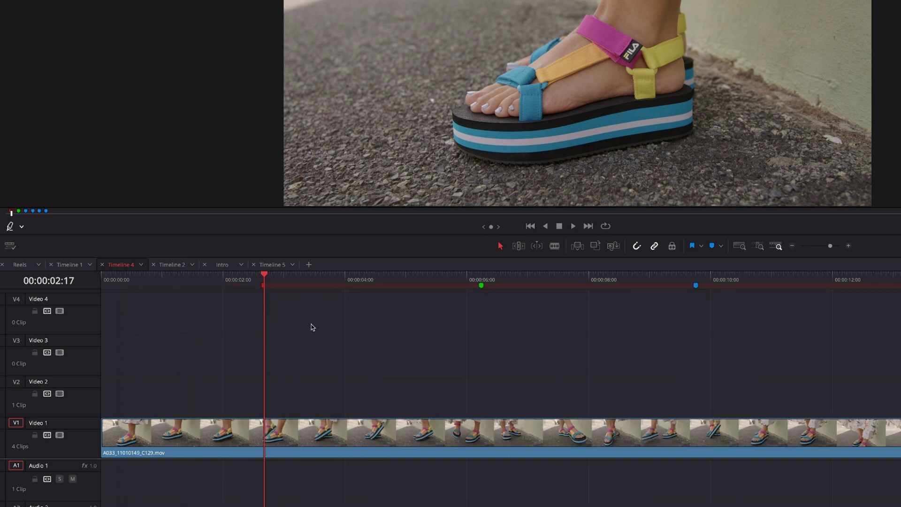
pyautogui.hotkey('shift', 'm')
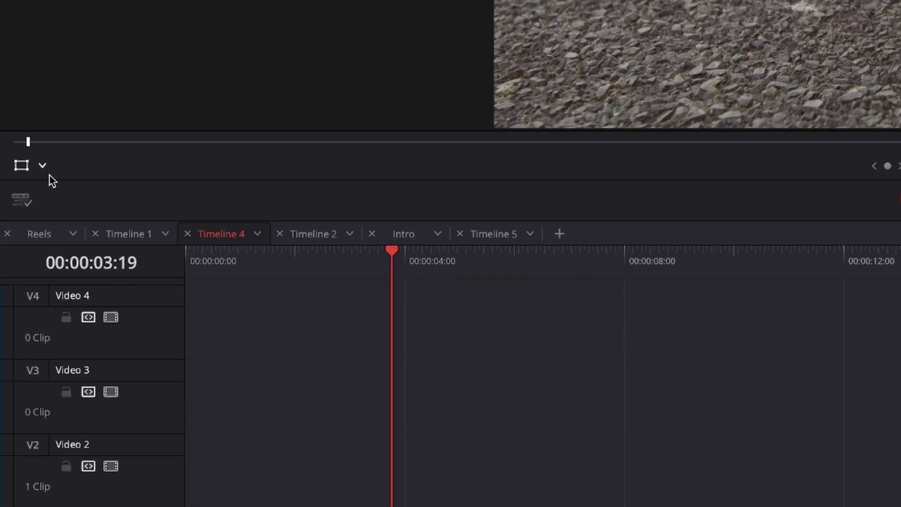
# Switch the viewer overlay to Annotations and draw freehand strokes circling the FILA logo on the strap
pyautogui.click(17, 271)
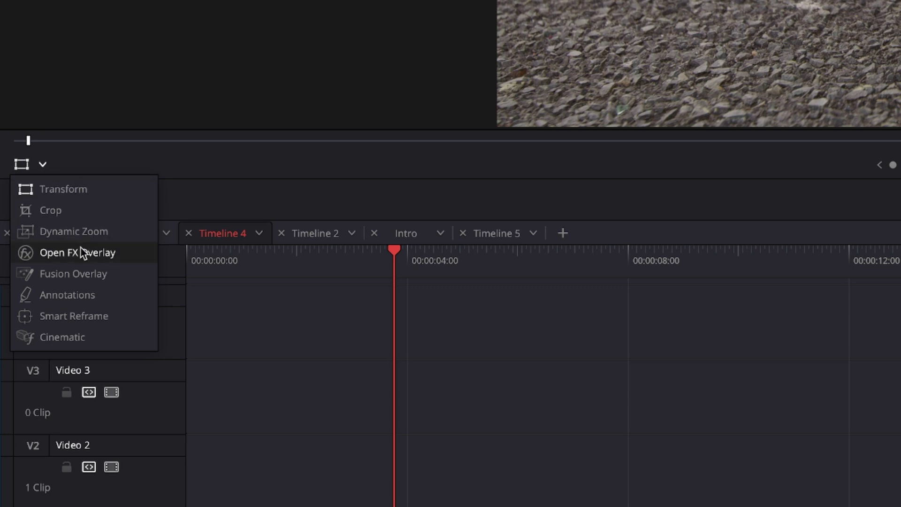
pyautogui.click(65, 294)
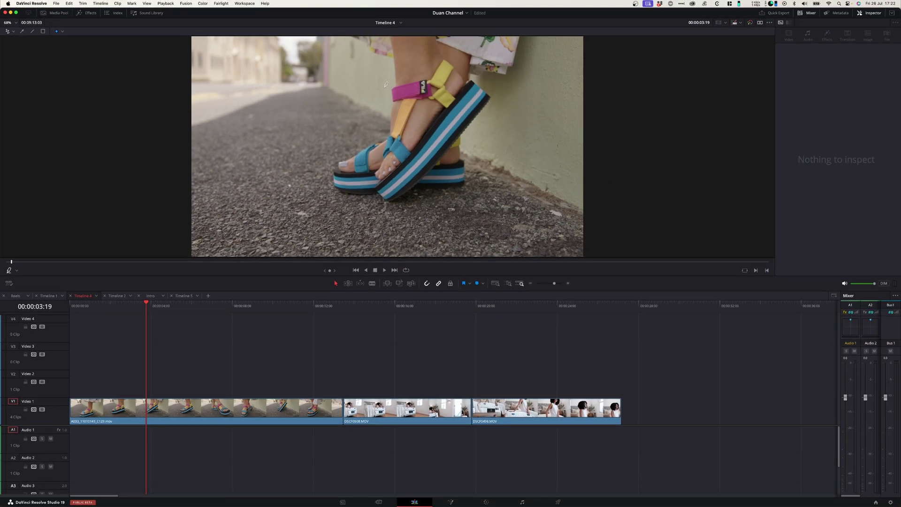
pyautogui.moveTo(385, 84)
pyautogui.mouseDown()
pyautogui.moveTo(296, 184)
pyautogui.moveTo(321, 218)
pyautogui.moveTo(380, 194)
pyautogui.mouseUp()
pyautogui.moveTo(423, 71)
pyautogui.mouseDown()
pyautogui.moveTo(412, 79)
pyautogui.moveTo(431, 99)
pyautogui.moveTo(439, 75)
pyautogui.moveTo(422, 71)
pyautogui.mouseUp()
pyautogui.moveTo(387, 108); pyautogui.dragTo(408, 98)
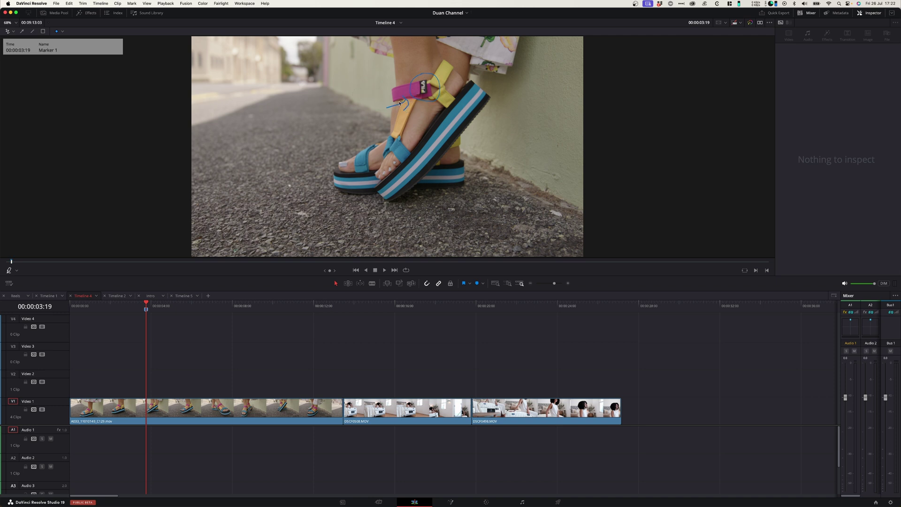
# Give Marker 1 the note 'Take out' and draw a long arrow up to the FILA strap
pyautogui.doubleClick(146, 309)
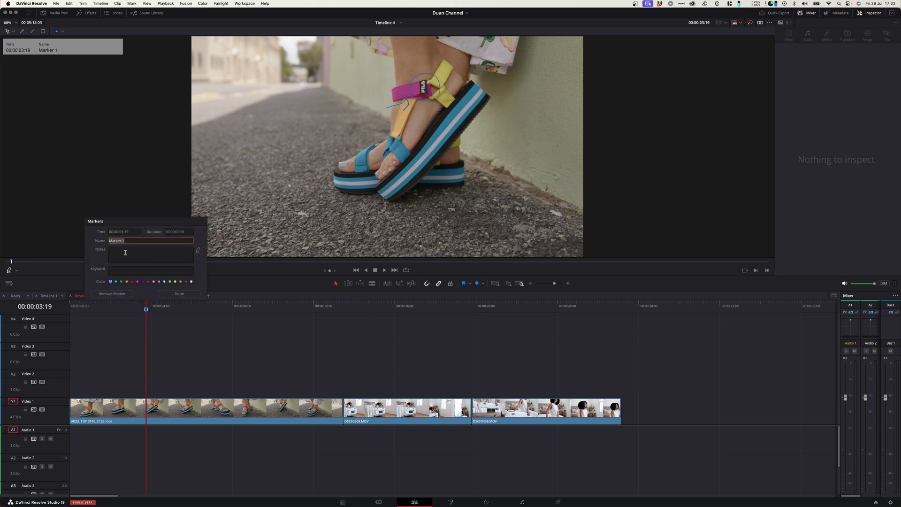
pyautogui.click(126, 252)
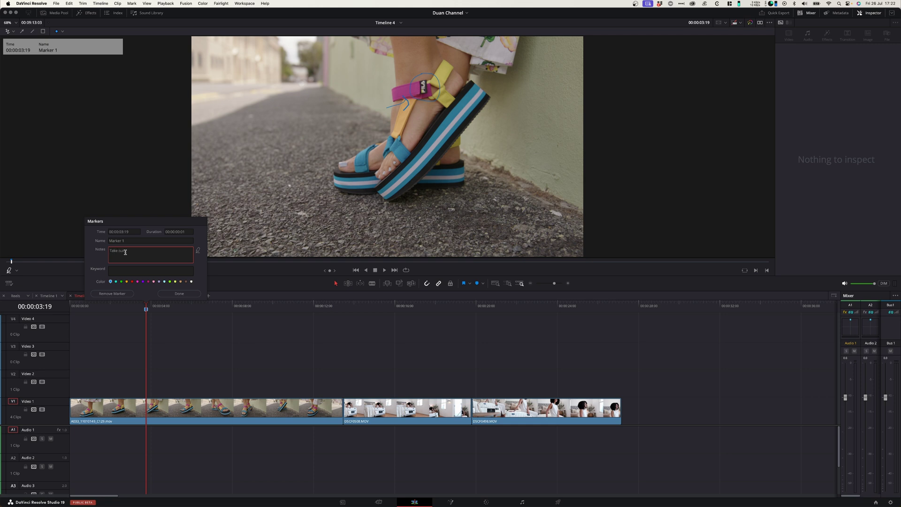
pyautogui.press('Return')
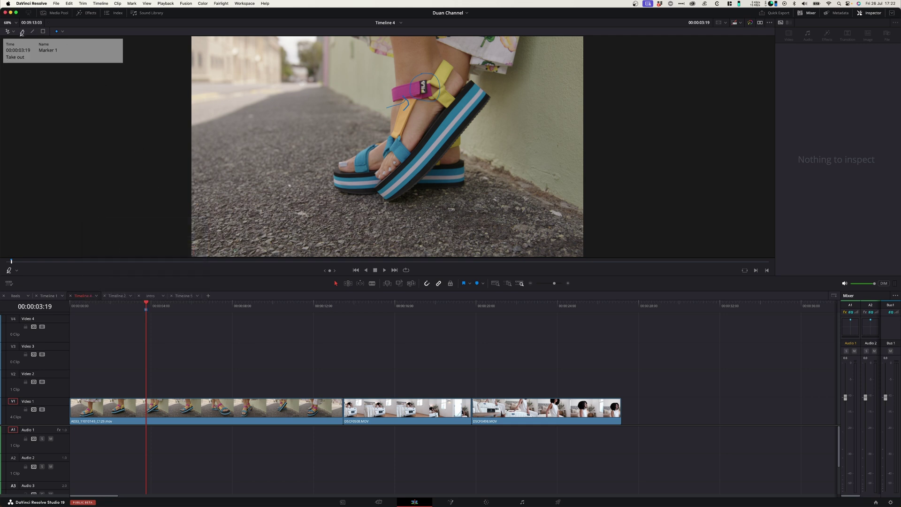
pyautogui.moveTo(320, 168); pyautogui.dragTo(404, 100)
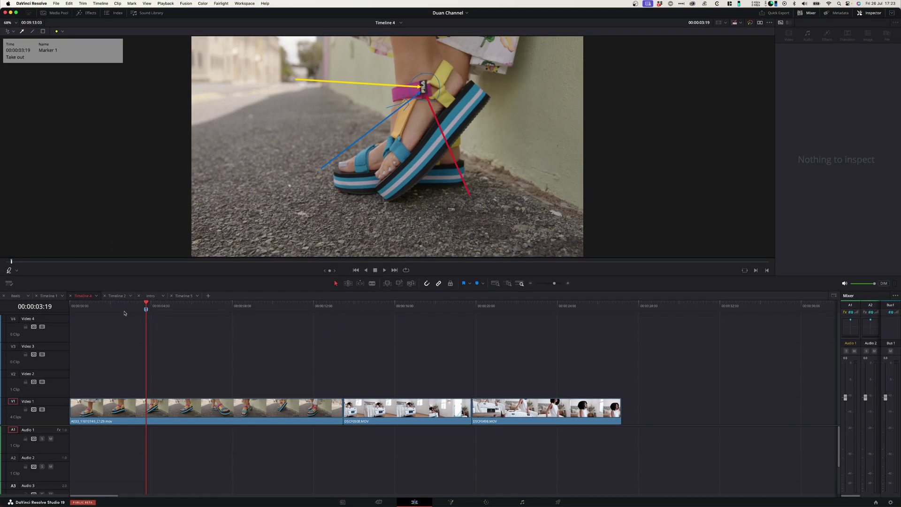
pyautogui.moveTo(124, 313)
pyautogui.mouseDown()
pyautogui.moveTo(187, 309)
pyautogui.moveTo(147, 310)
pyautogui.mouseUp()
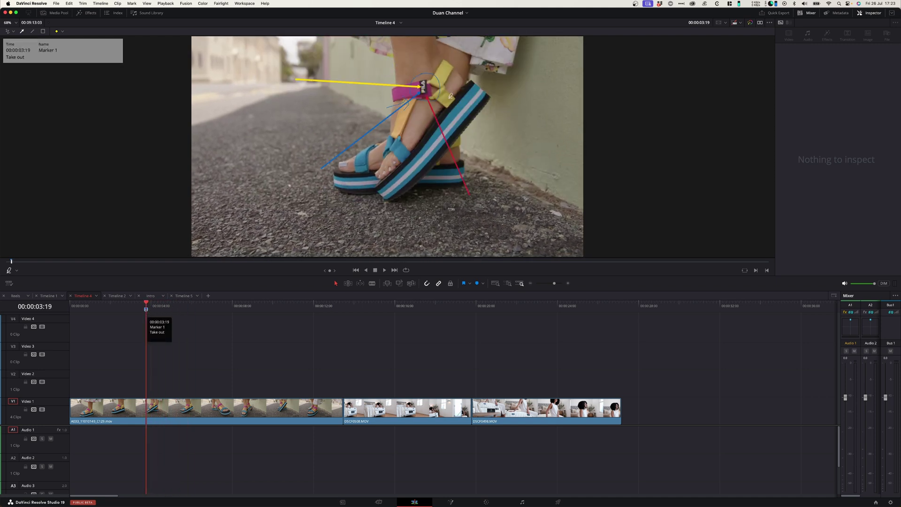
# Extend Marker 1 to a 00:00:09:18 duration and scrub to 00:00:06:02 to confirm the annotations persist
pyautogui.moveTo(146, 309)
pyautogui.moveTo(146, 310); pyautogui.dragTo(343, 309)
pyautogui.click(173, 306)
pyautogui.moveTo(173, 306); pyautogui.dragTo(193, 306)
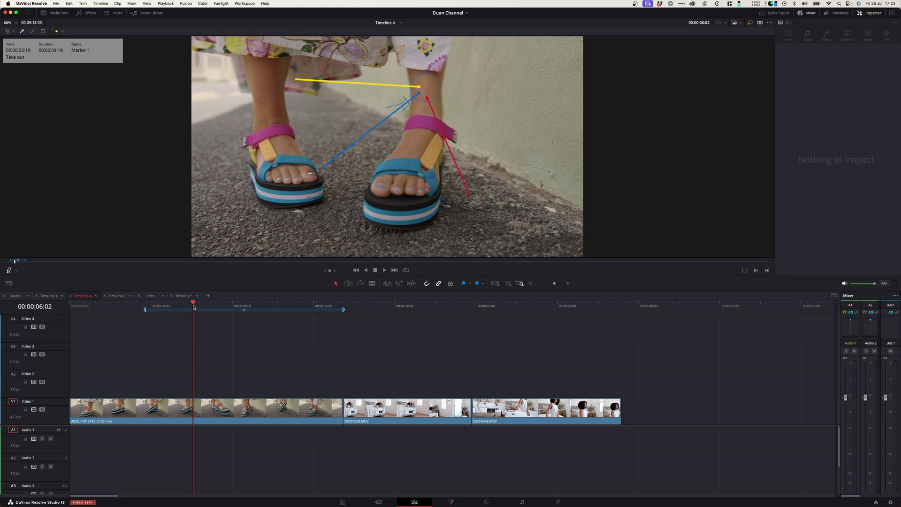